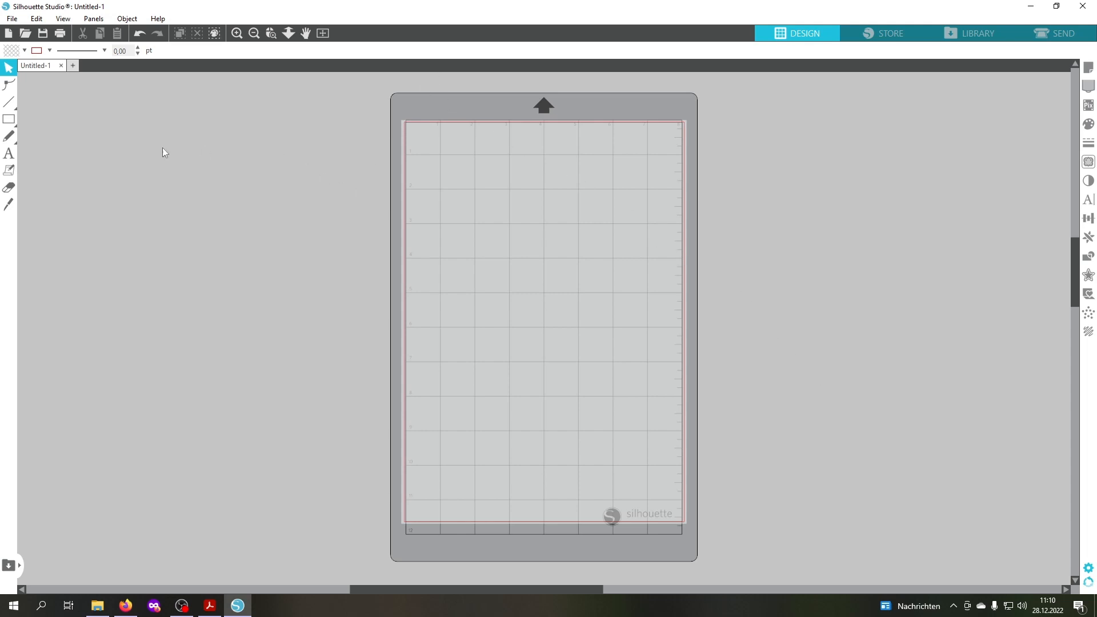
# Open the Explosion_Box_V1_0 file from the DXF folder inside the Explosionsbox folder.
pyautogui.click(26, 34)
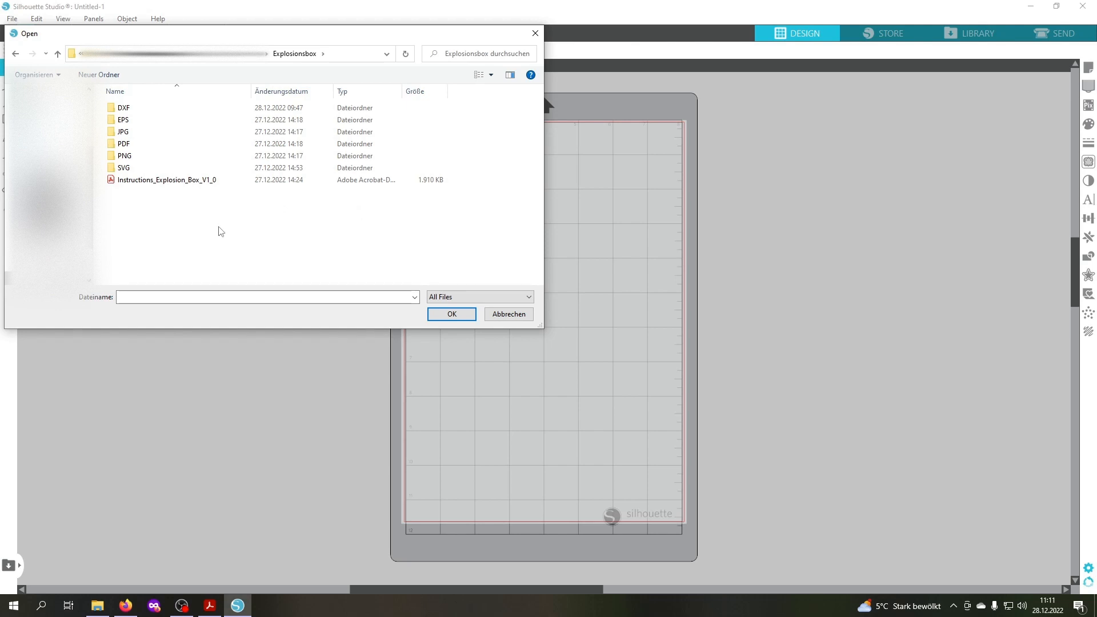
pyautogui.click(130, 114)
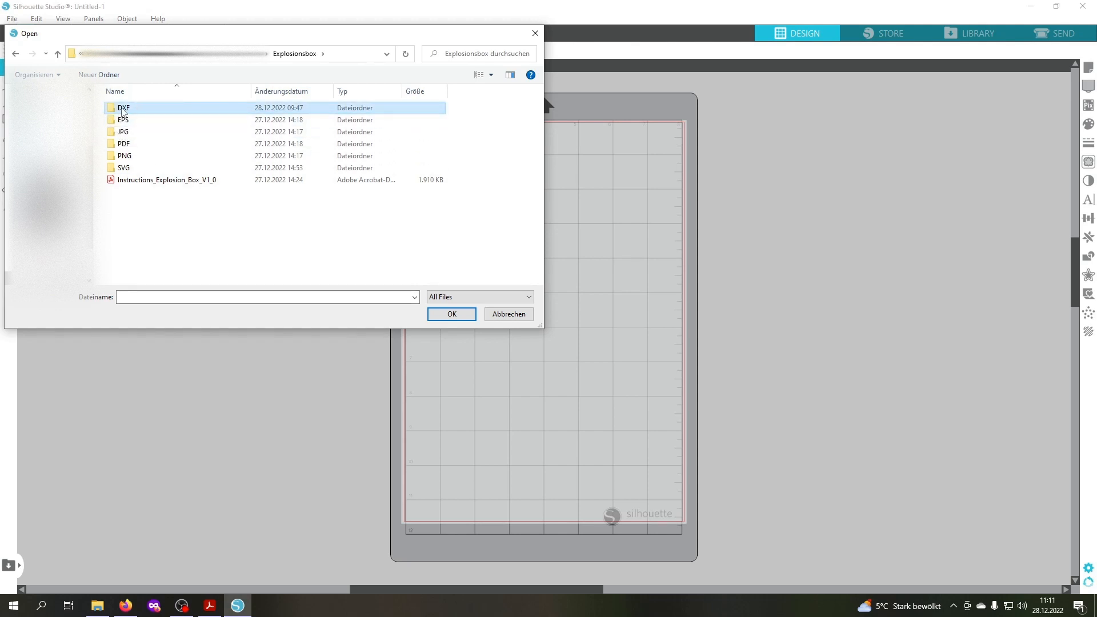
pyautogui.doubleClick(123, 109)
pyautogui.click(143, 109)
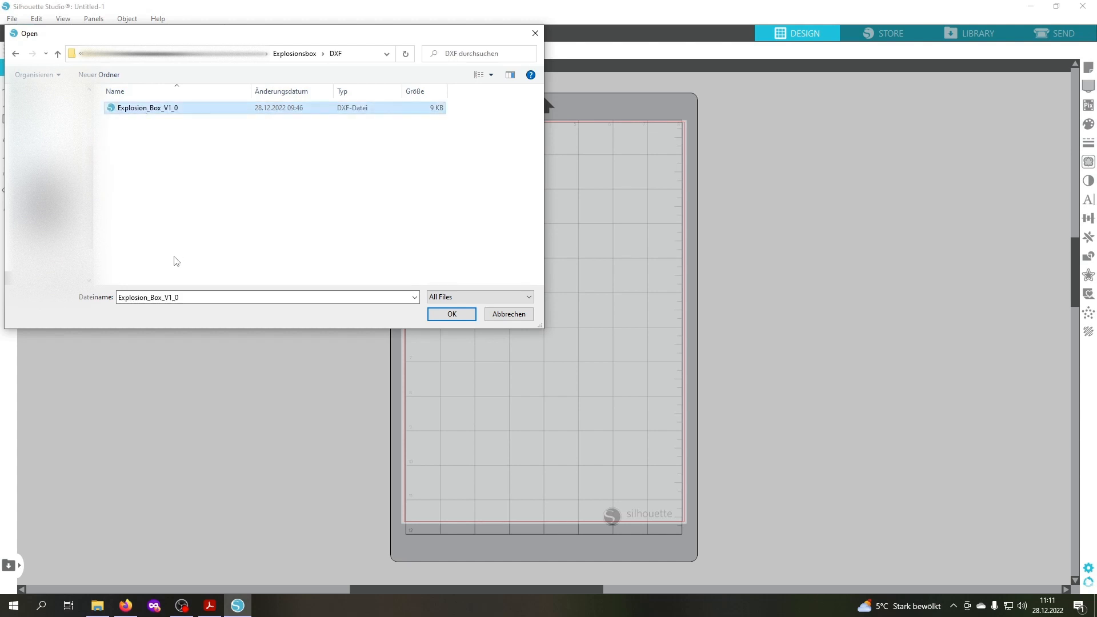
pyautogui.click(452, 314)
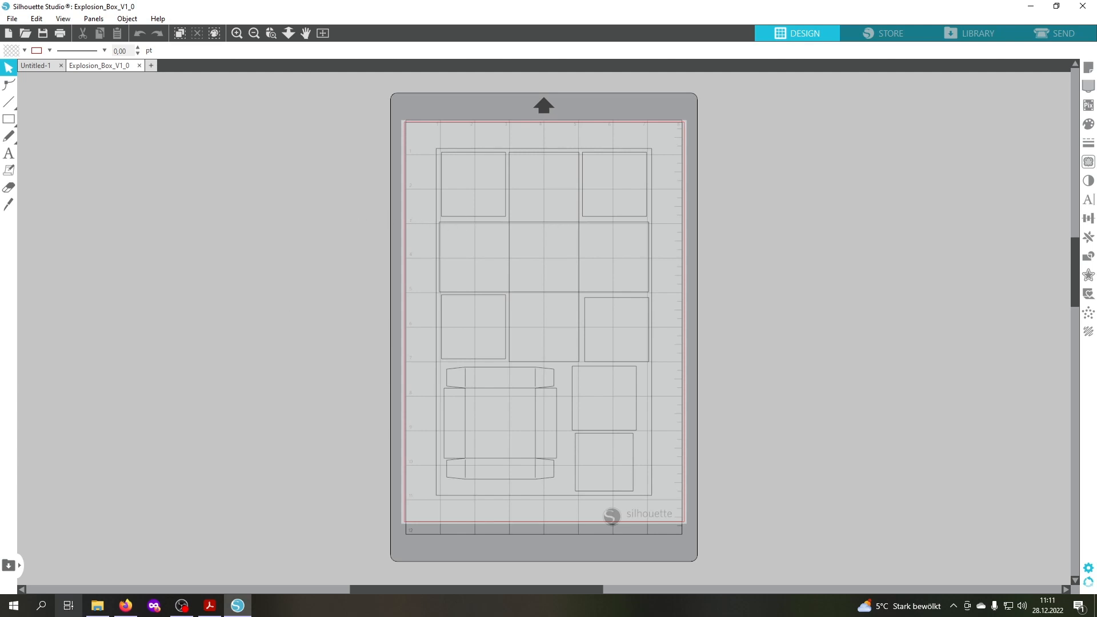
# Consult the Sizing page of the Instructions_Explosion_Box_V1_0 PDF in Adobe Acrobat Reader for the original dimensions, and return to Silhouette Studio.
pyautogui.click(97, 605)
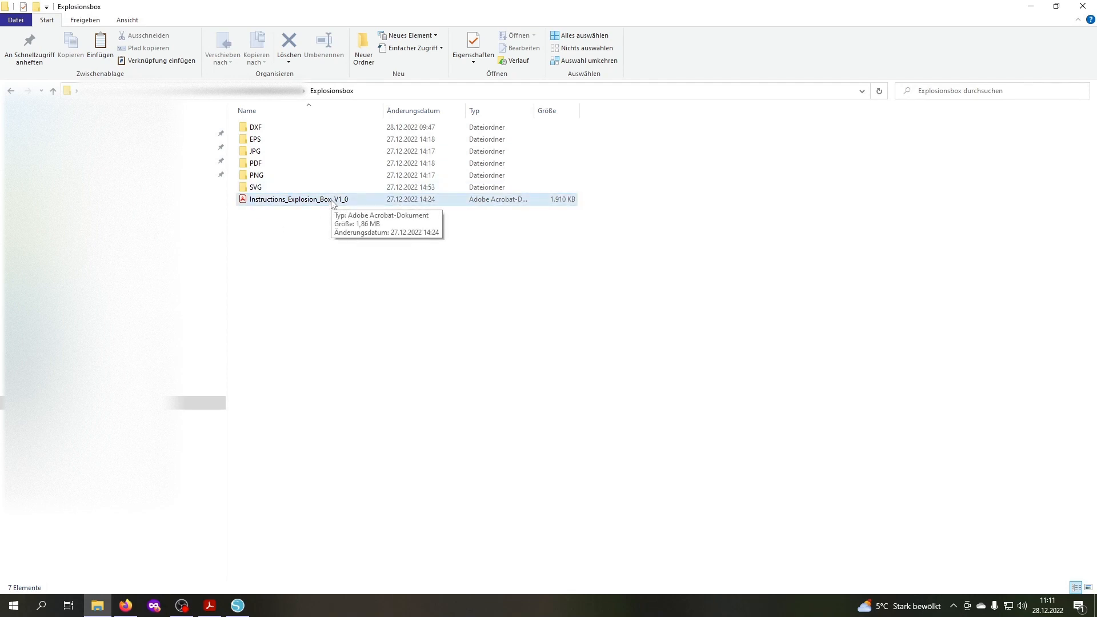
pyautogui.click(1030, 7)
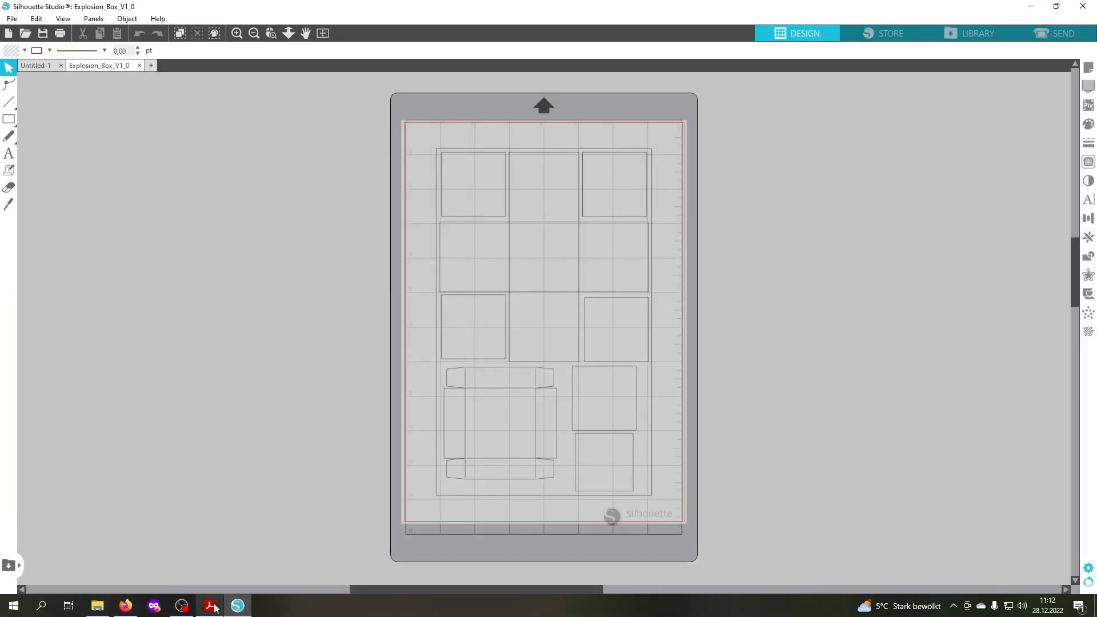
pyautogui.click(212, 610)
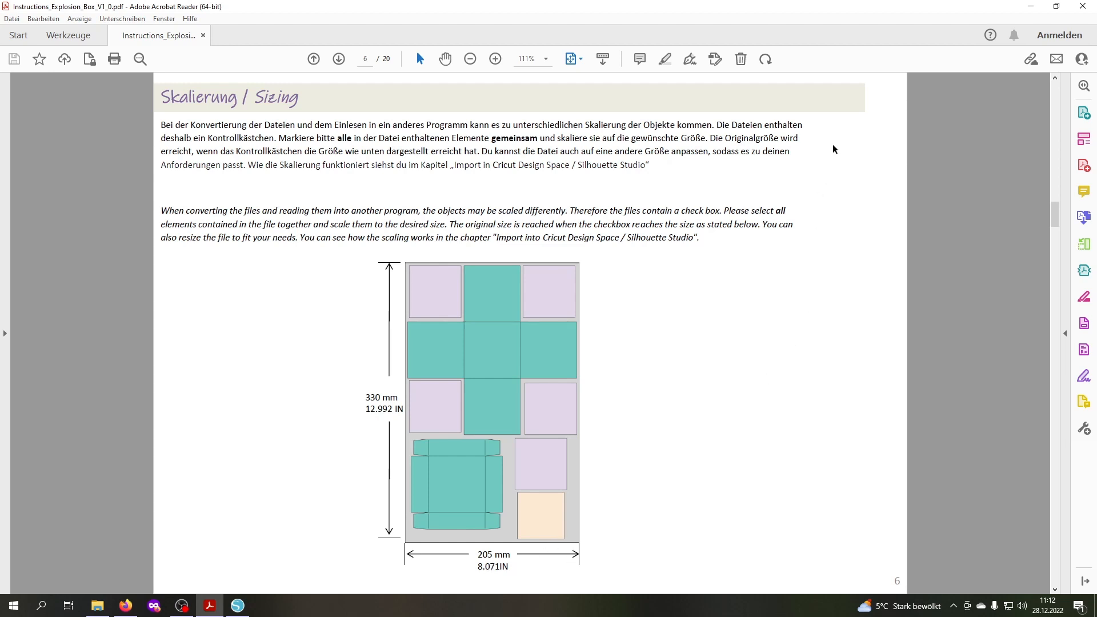
pyautogui.click(1027, 8)
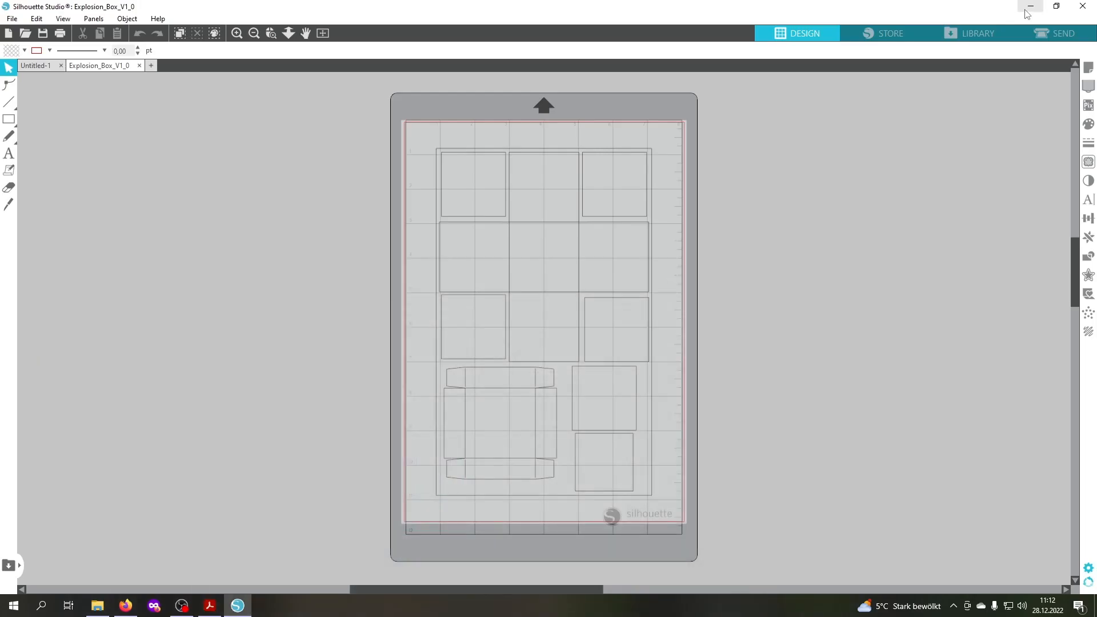
# Group all the imported explosion box shapes and scale the group proportionally to a height of 12.992 in.
pyautogui.moveTo(394, 117); pyautogui.dragTo(670, 522)
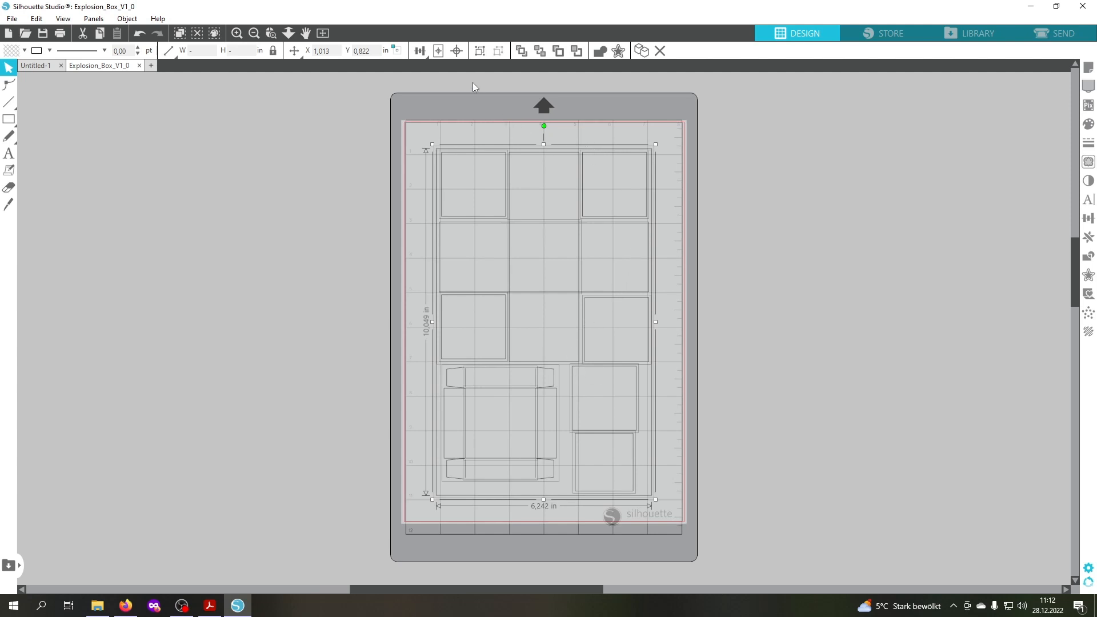
pyautogui.click(479, 51)
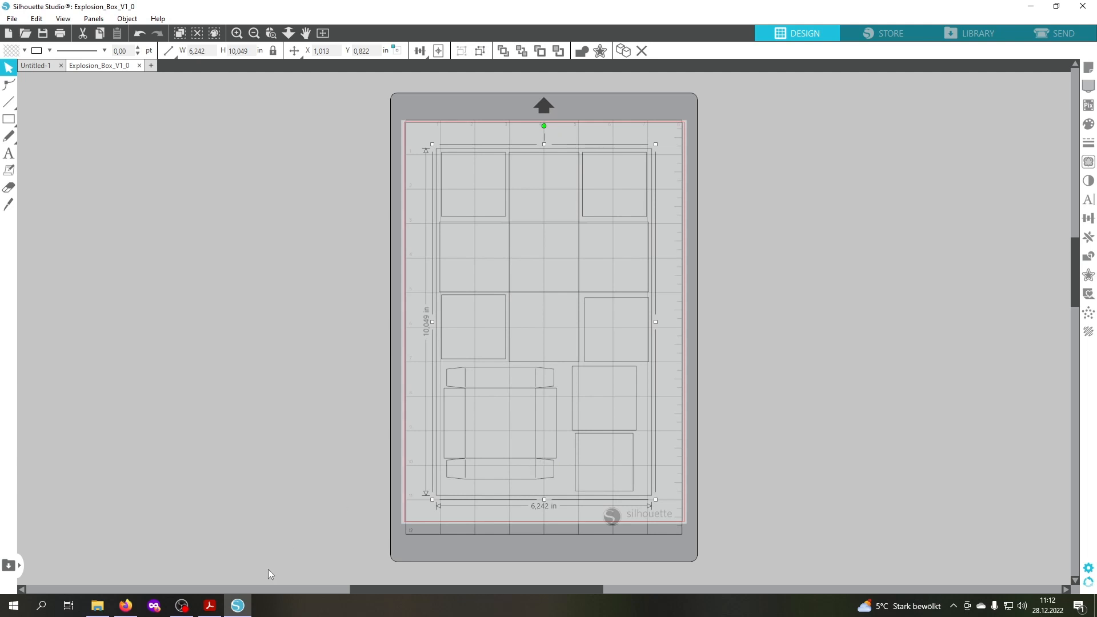
pyautogui.click(140, 34)
pyautogui.click(158, 33)
pyautogui.write('9')
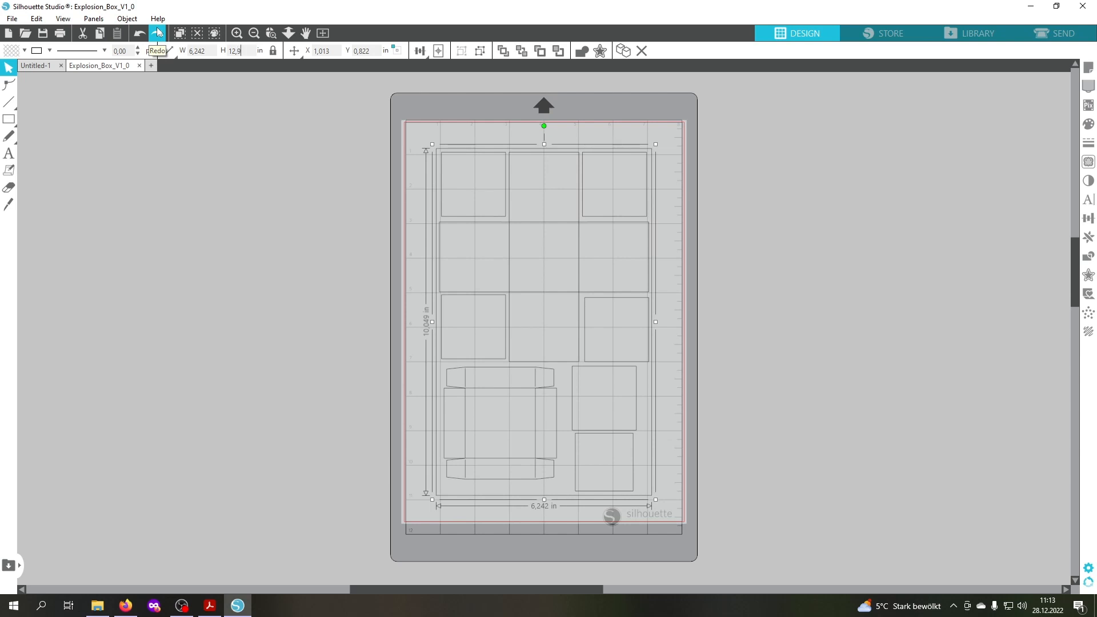
pyautogui.write('92')
pyautogui.press('Return')
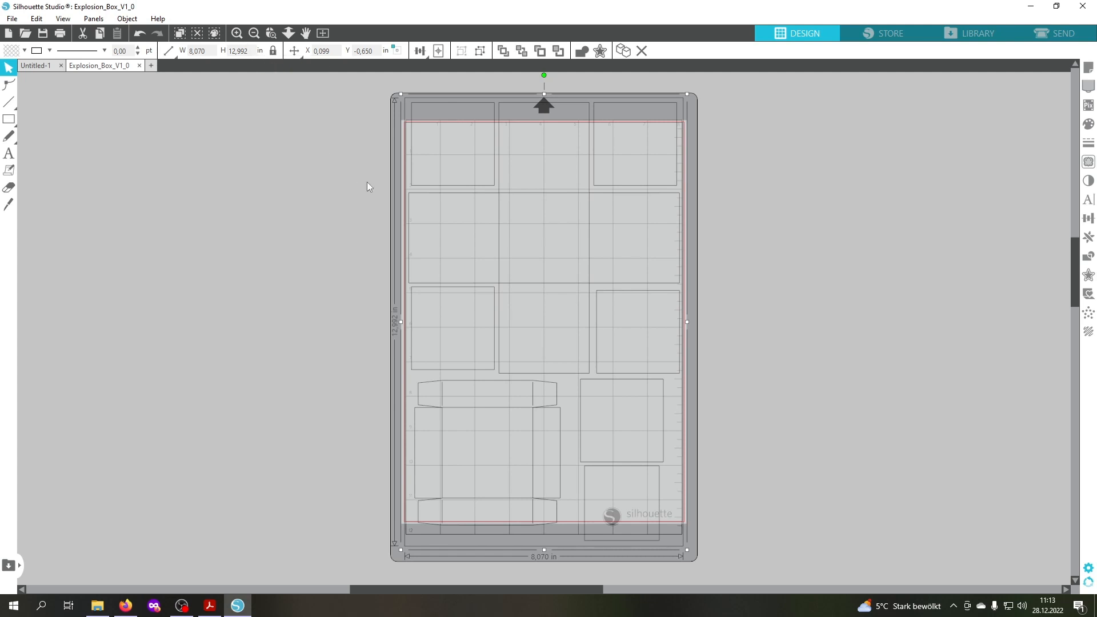
# Move the scaled box design off the cutting mat to the empty area on its right and ungroup it.
pyautogui.moveTo(605, 202); pyautogui.dragTo(916, 196)
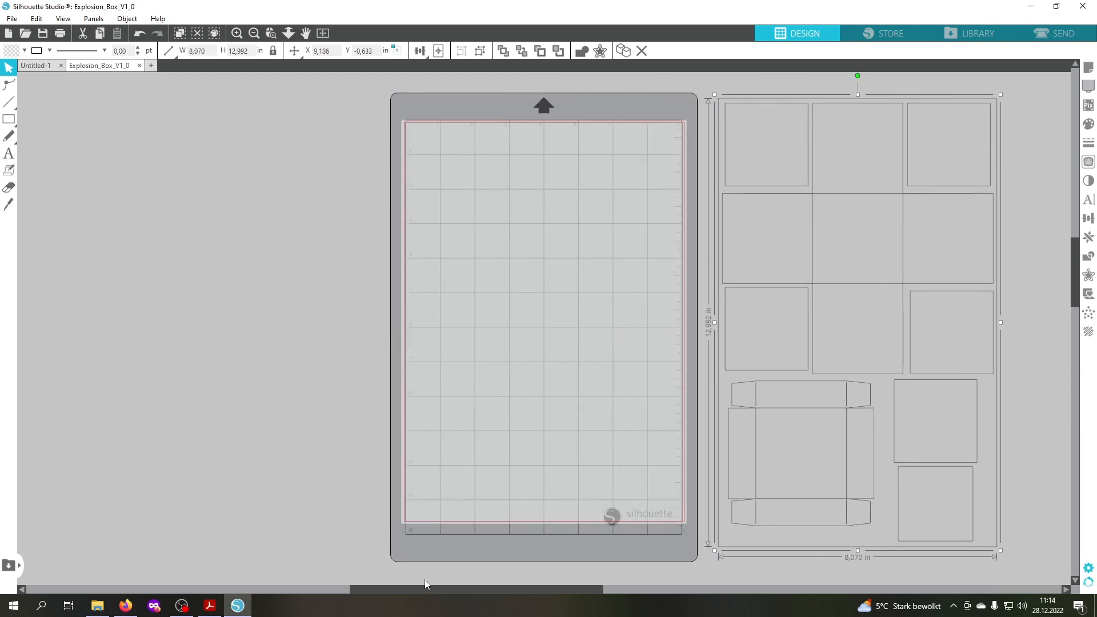
pyautogui.moveTo(423, 588); pyautogui.dragTo(546, 570)
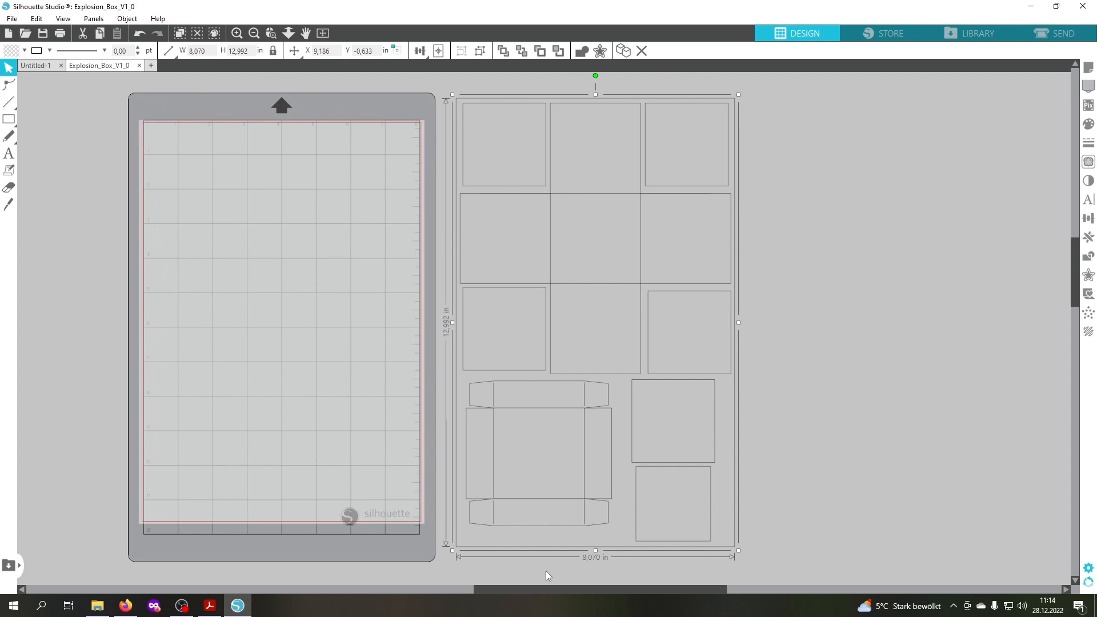
pyautogui.click(485, 49)
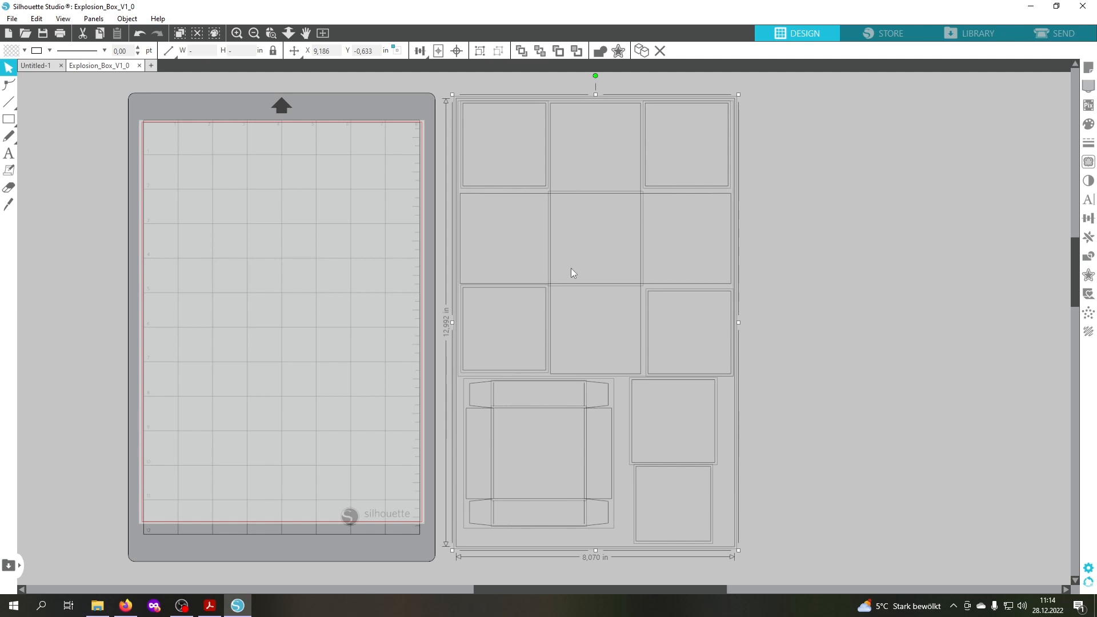
# Release the compound paths of the selected shapes and delete the outer control frame around the design.
pyautogui.rightClick(682, 193)
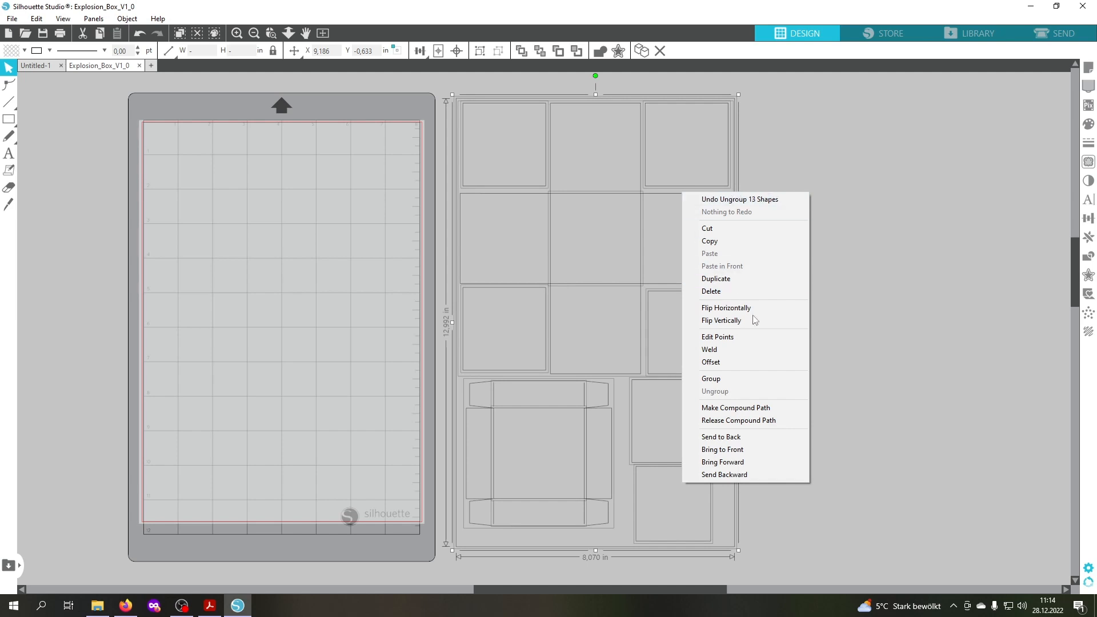
pyautogui.click(786, 422)
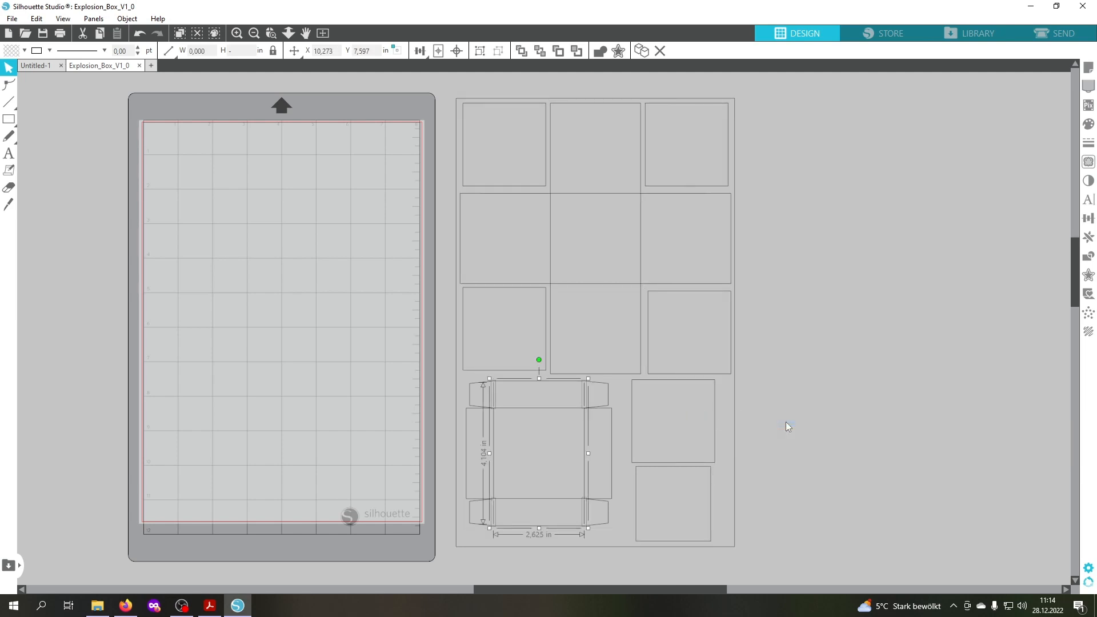
pyautogui.click(816, 328)
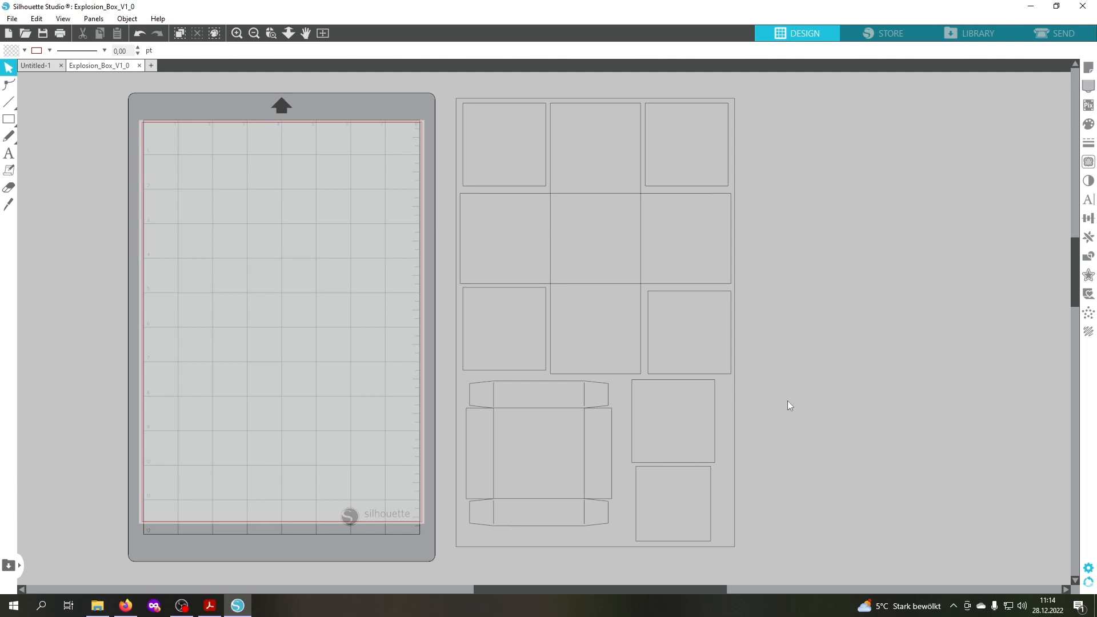
pyautogui.click(731, 549)
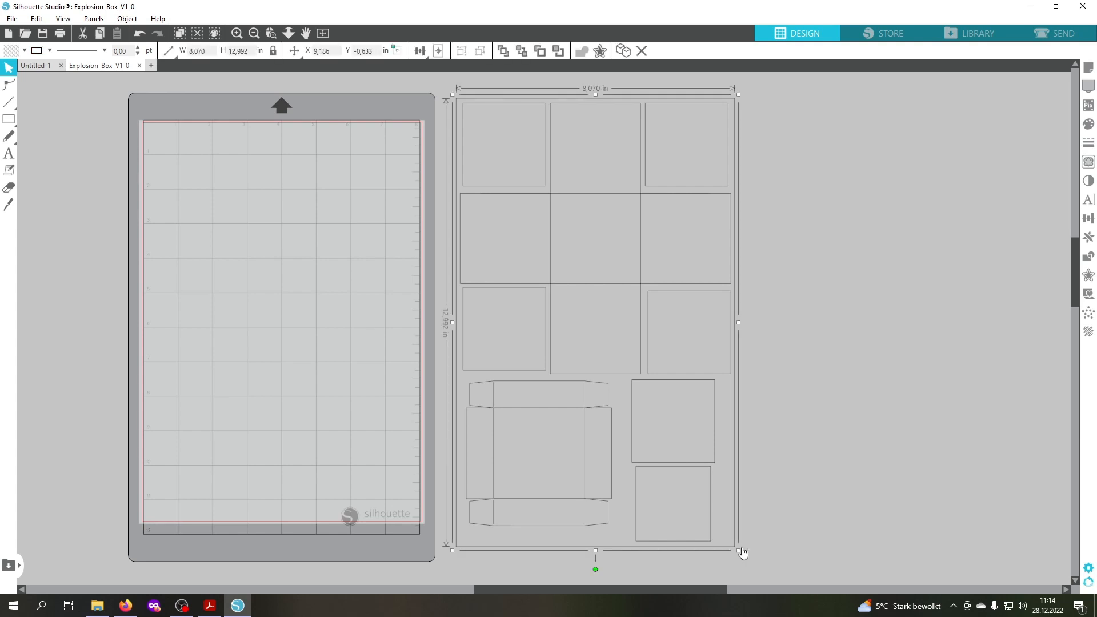
pyautogui.click(838, 421)
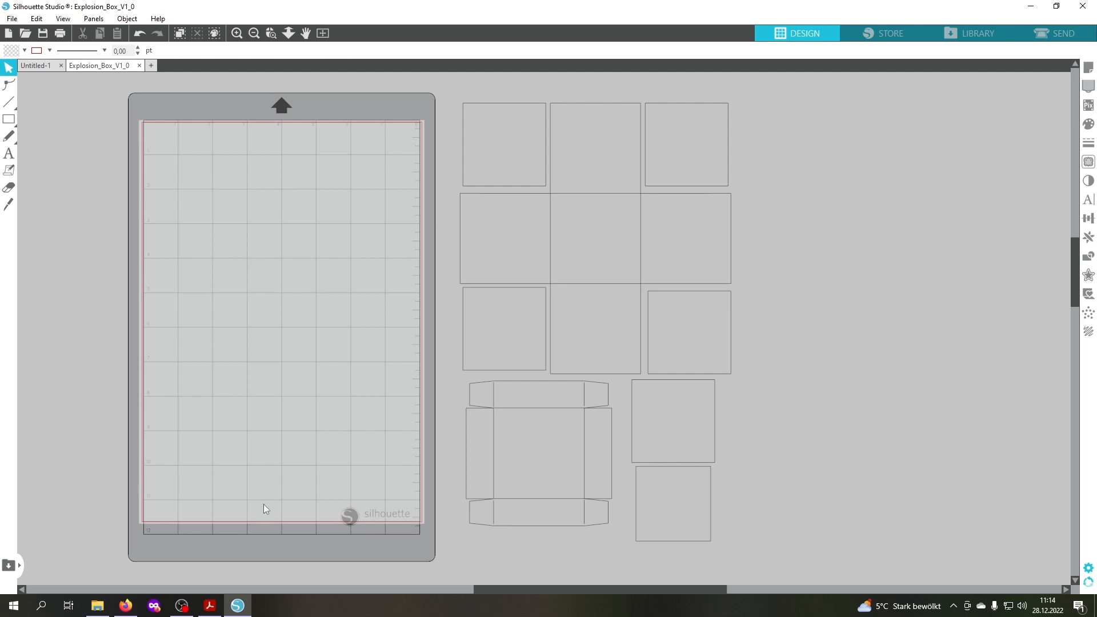
# Check the Score Lines page of the PDF instructions in Adobe Acrobat Reader for the fold lines, and return to Silhouette Studio.
pyautogui.moveTo(210, 606)
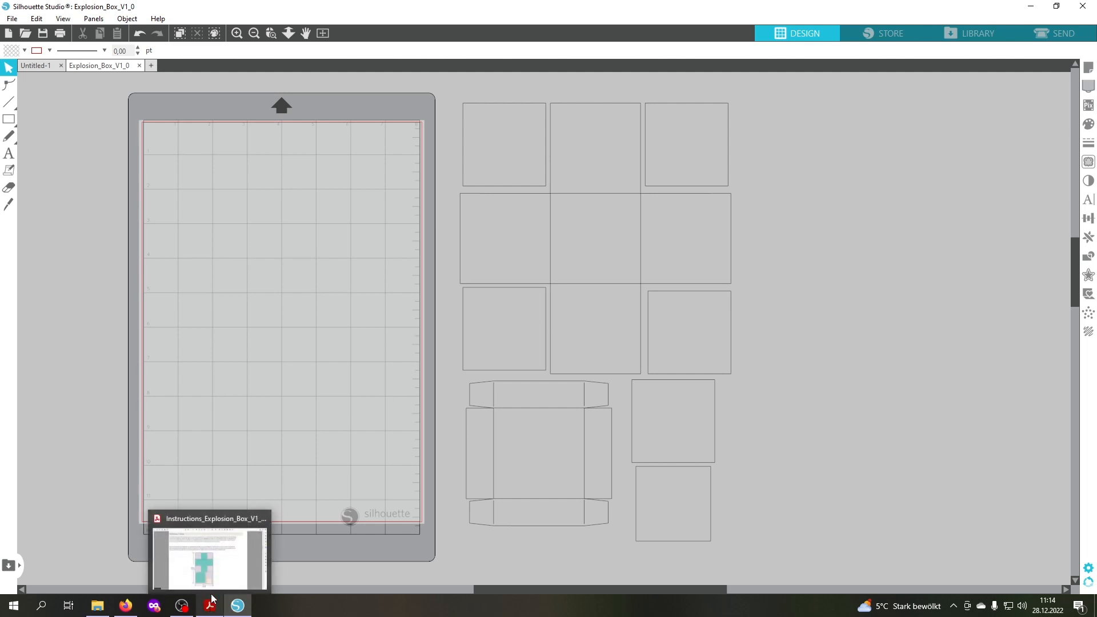
pyautogui.click(209, 557)
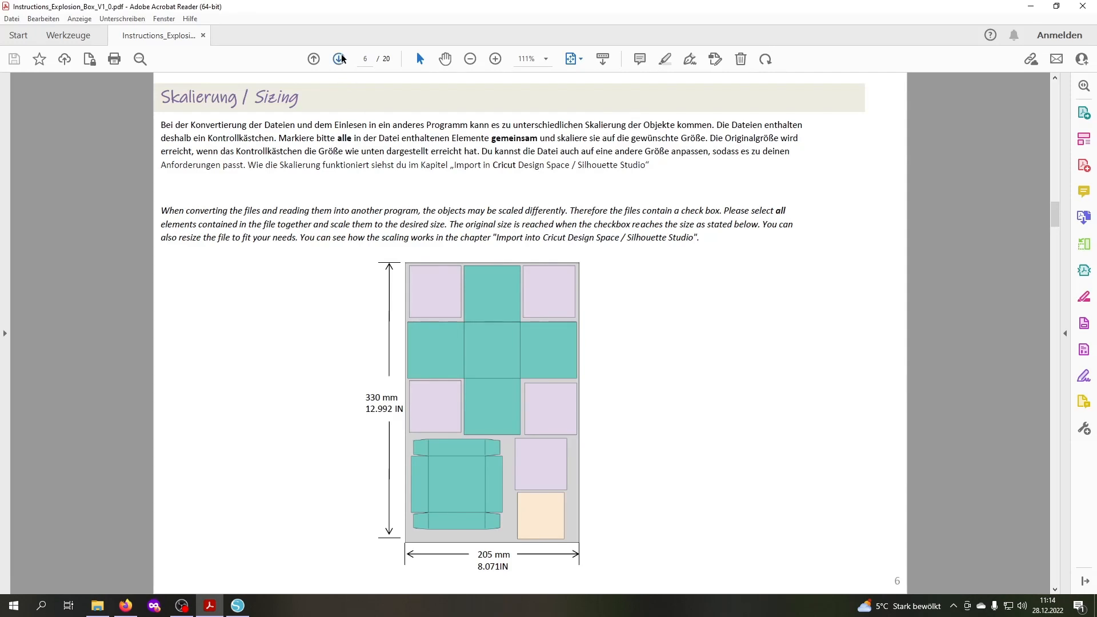
pyautogui.click(340, 59)
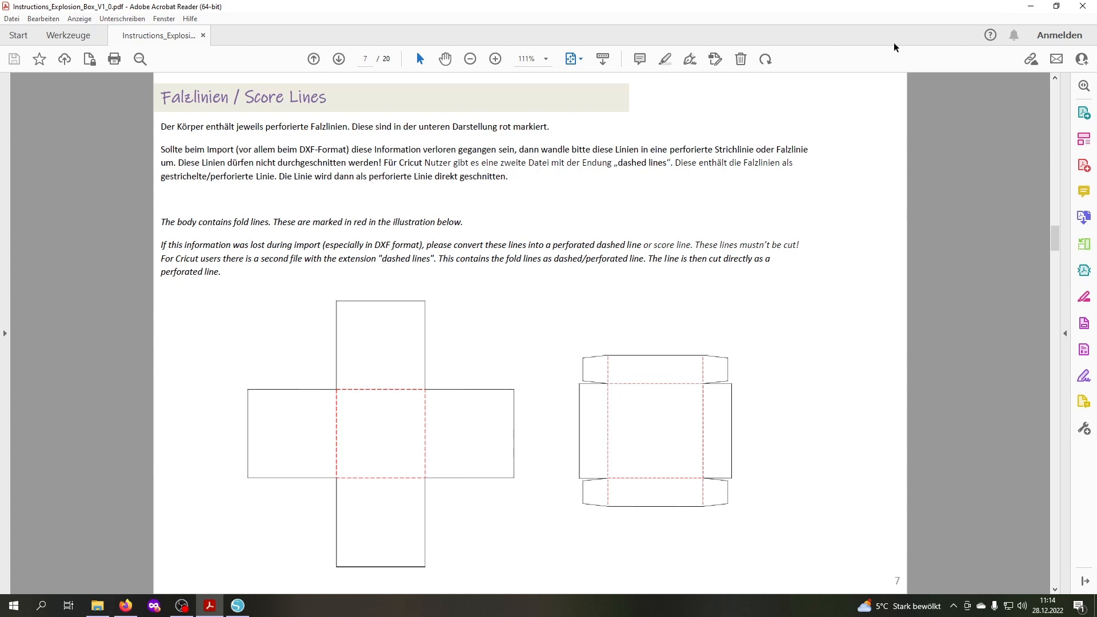
pyautogui.click(1031, 7)
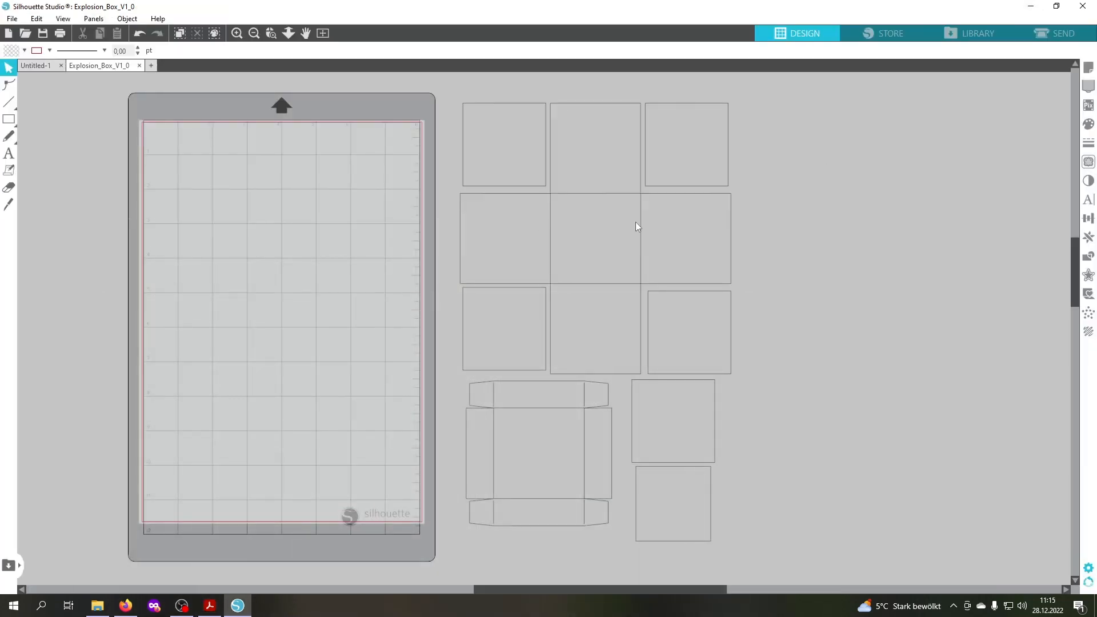
# Change the line style of the central square in the cross-shaped box body to the medium dashed line.
pyautogui.click(615, 194)
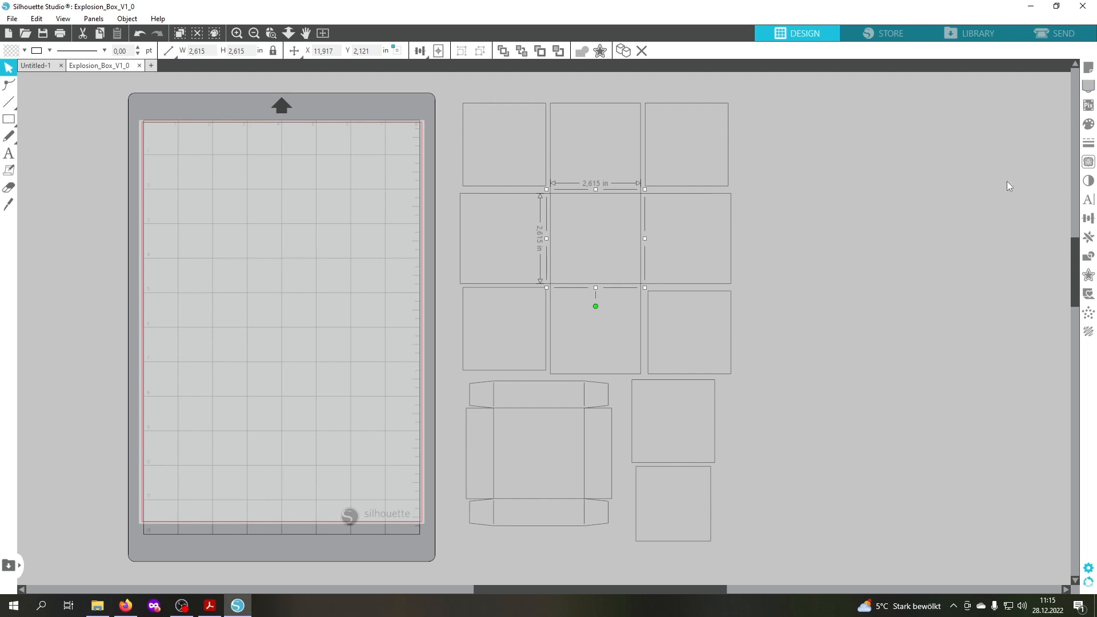
pyautogui.click(1089, 147)
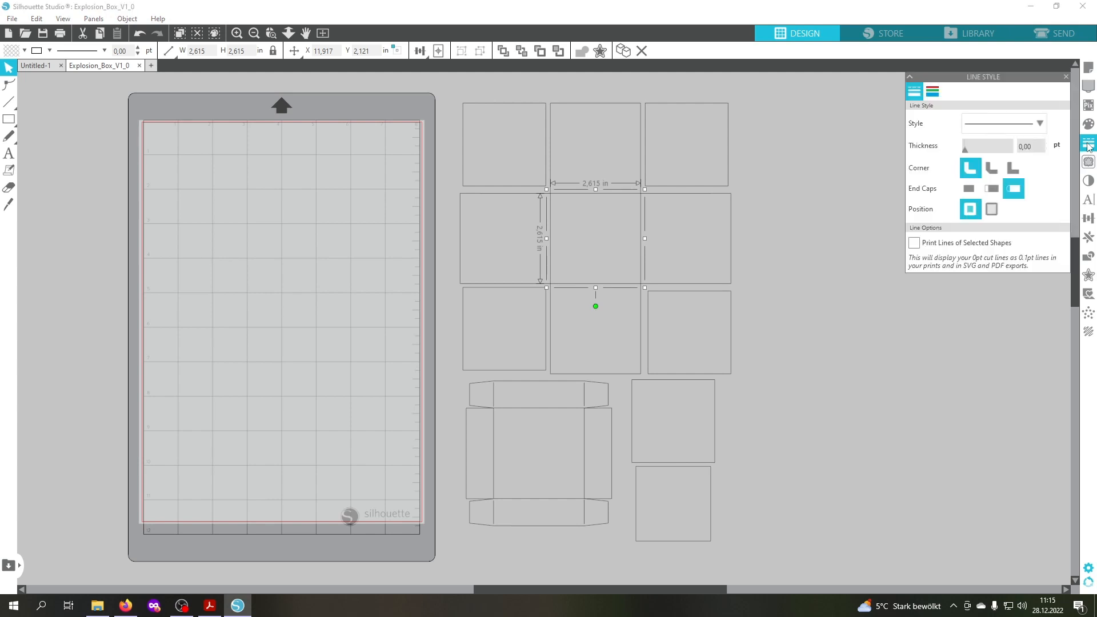
pyautogui.click(1040, 125)
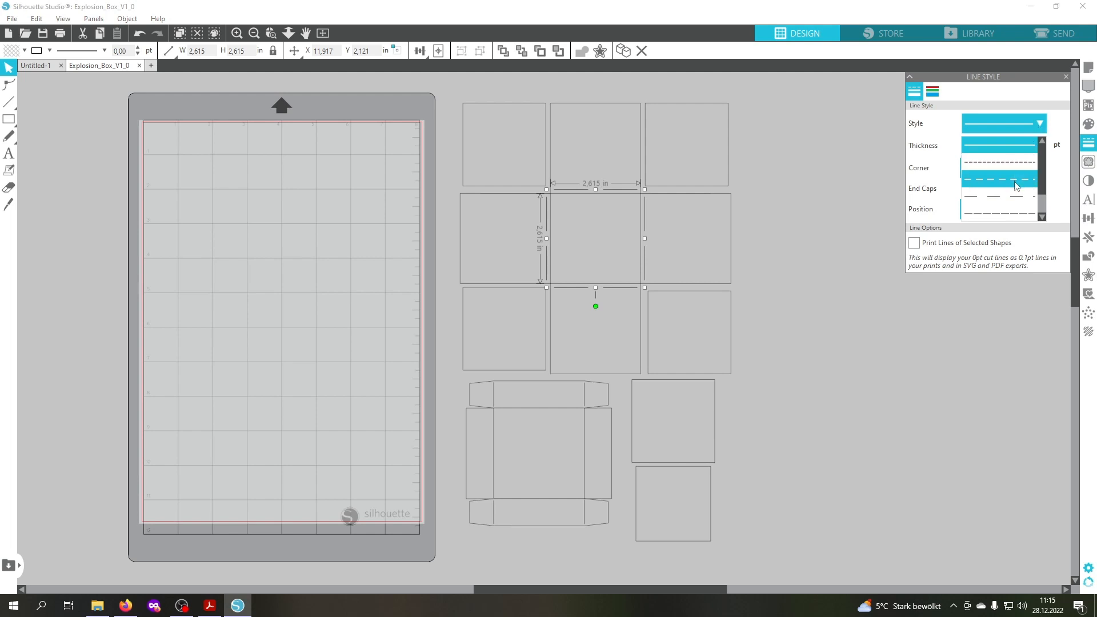
pyautogui.click(1016, 185)
pyautogui.click(1040, 124)
pyautogui.click(1013, 176)
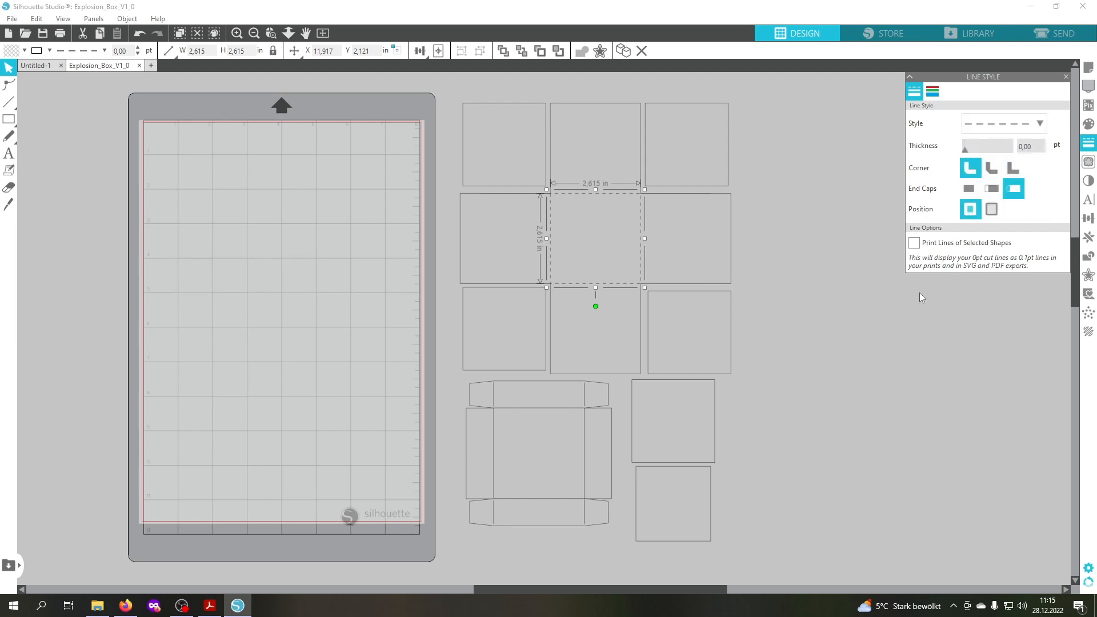
pyautogui.click(807, 296)
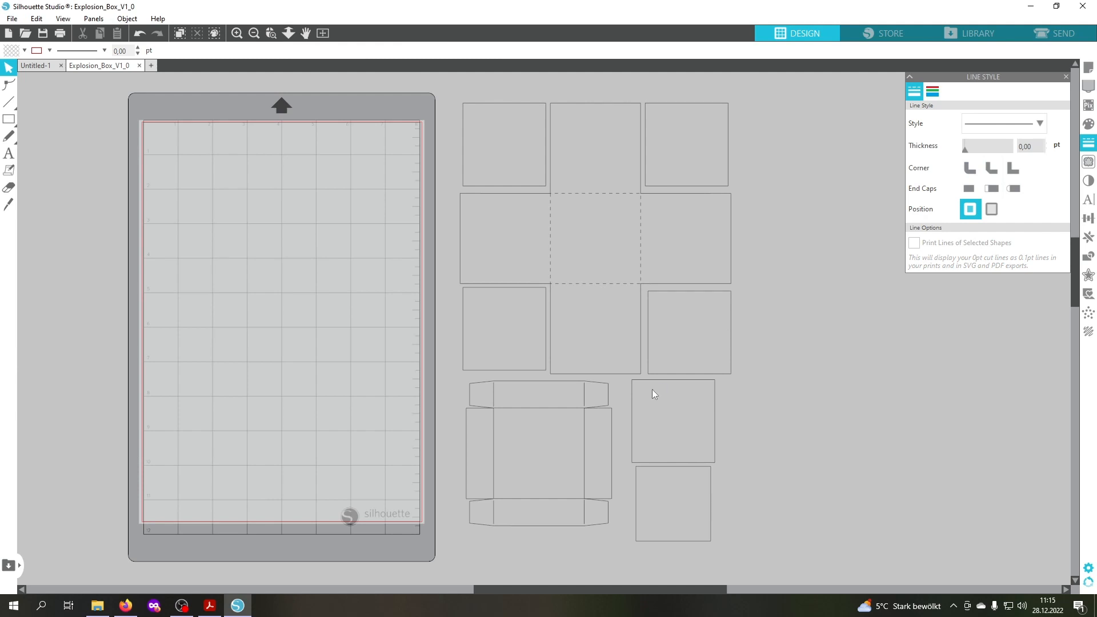
# Apply the same dashed line style to the lid's central square and to the fold lines across its upper and lower flaps.
pyautogui.click(489, 439)
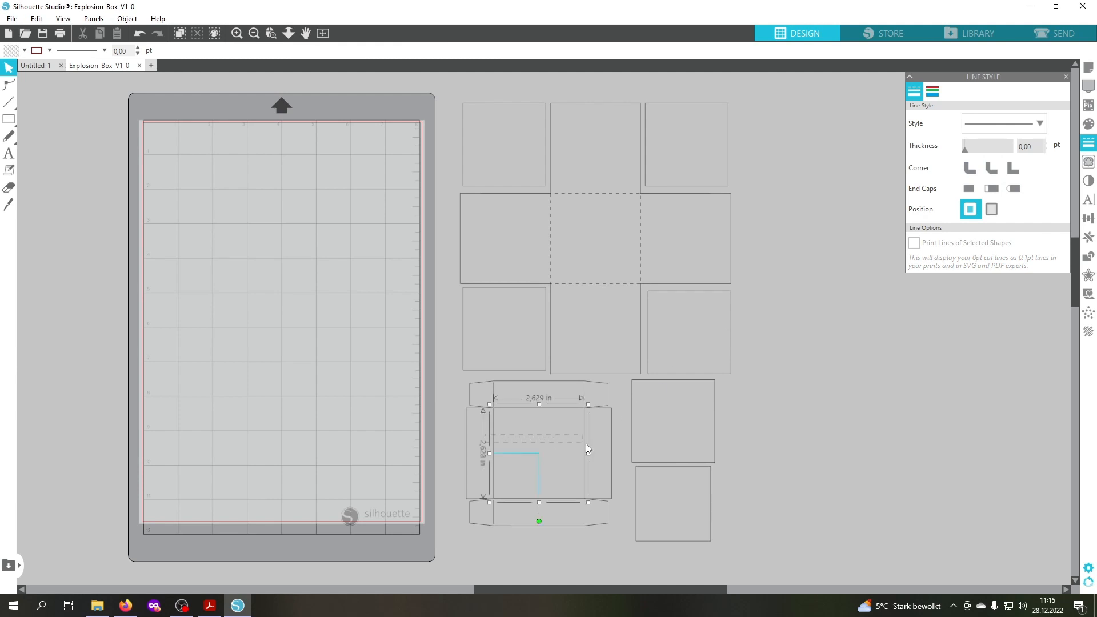
pyautogui.click(986, 121)
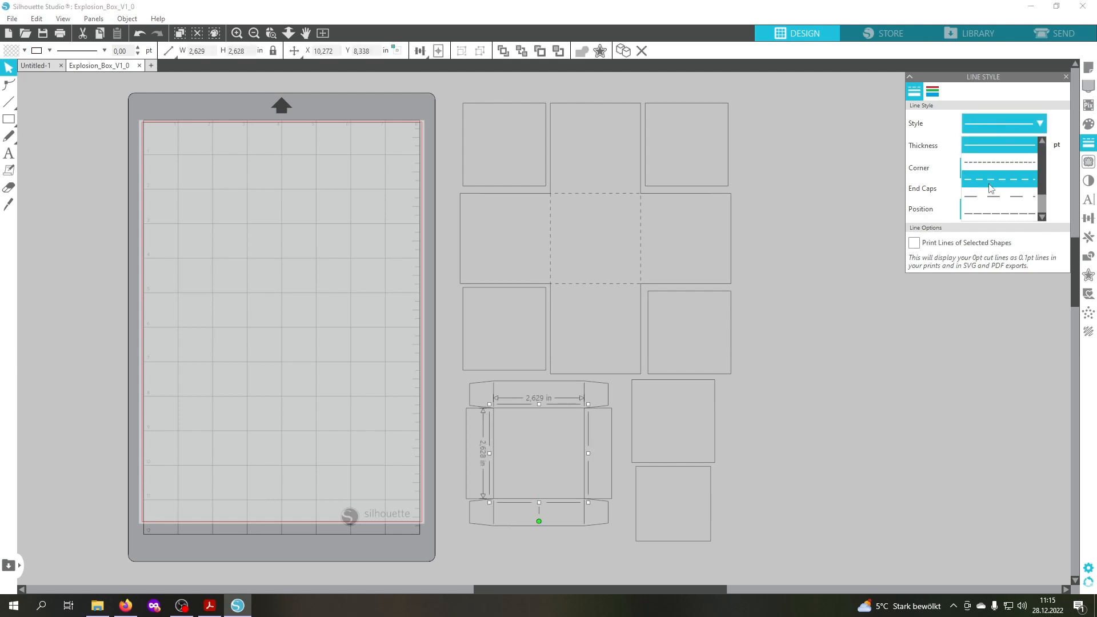
pyautogui.click(1006, 180)
pyautogui.click(493, 395)
pyautogui.click(977, 118)
pyautogui.click(1006, 180)
pyautogui.click(558, 554)
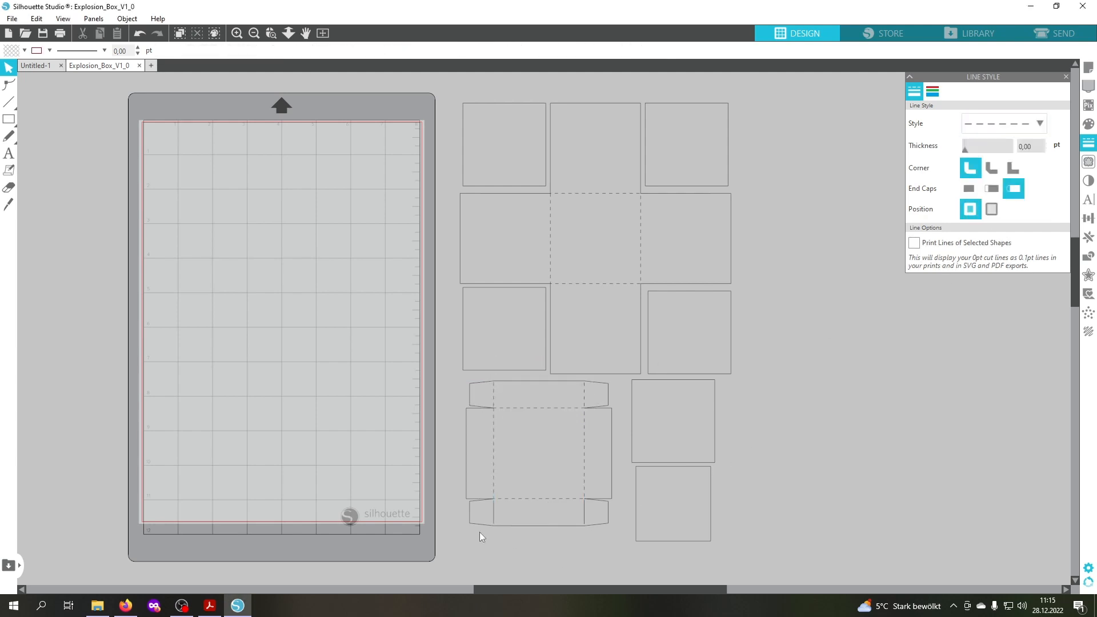
pyautogui.click(587, 516)
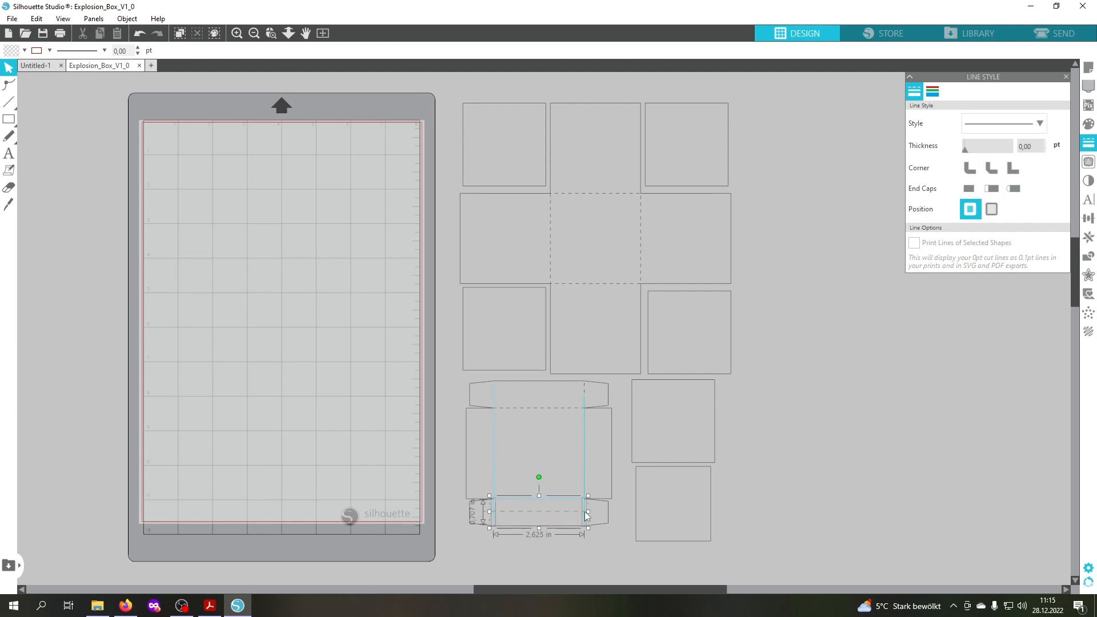
pyautogui.click(1005, 124)
pyautogui.click(1004, 184)
pyautogui.click(807, 393)
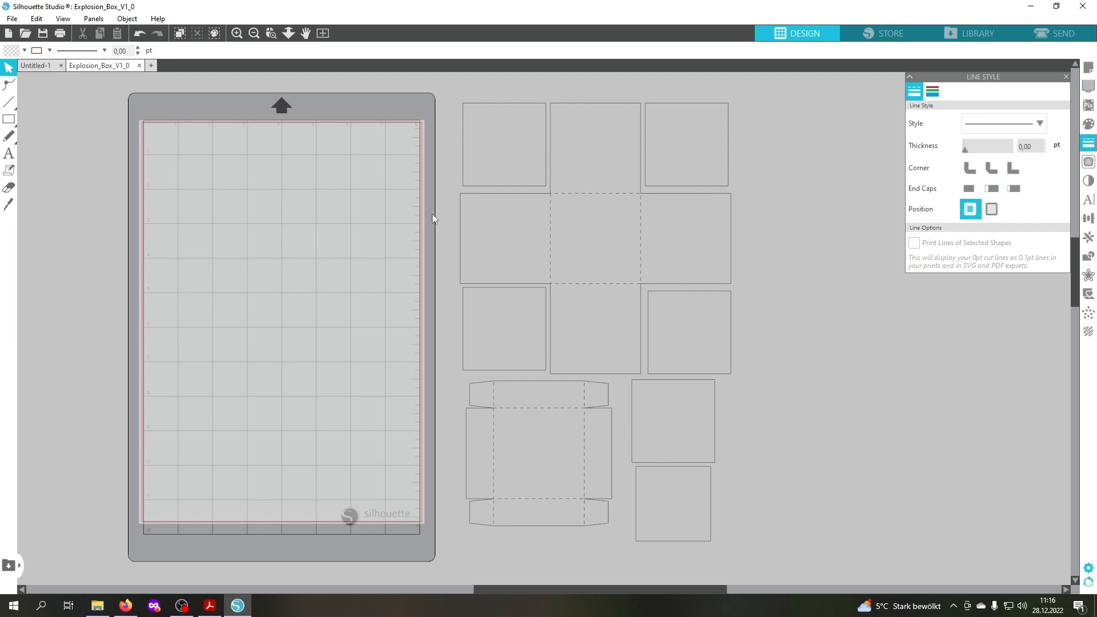
# Group the cut and fold lines of the cross-shaped box body, and group those of the lid separately.
pyautogui.moveTo(452, 217); pyautogui.dragTo(750, 229)
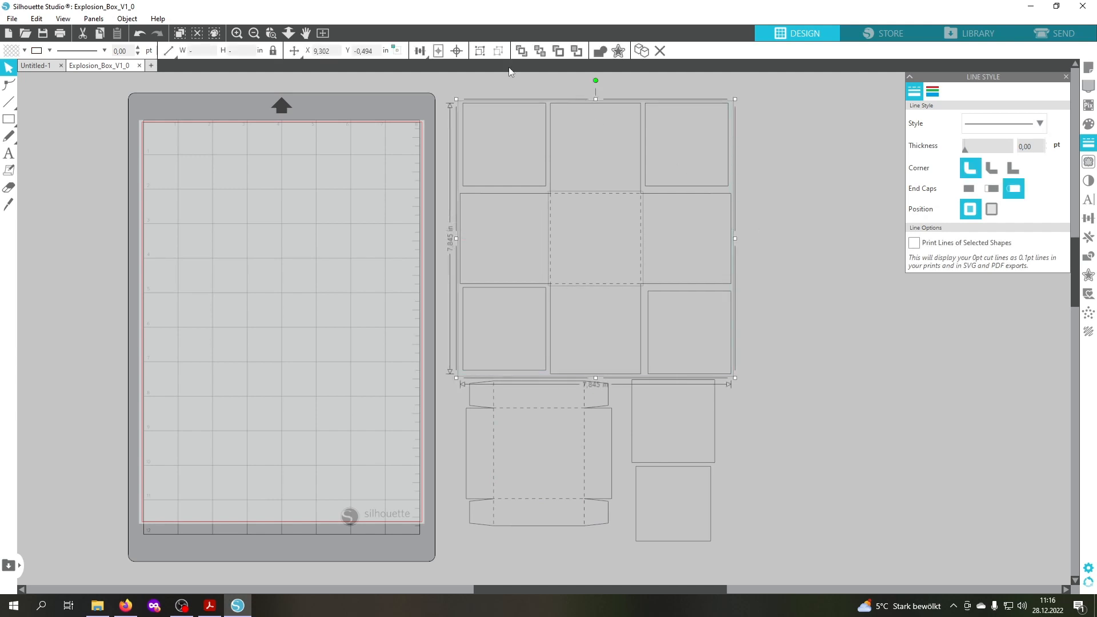
pyautogui.click(454, 387)
pyautogui.moveTo(452, 382); pyautogui.dragTo(613, 540)
pyautogui.click(481, 53)
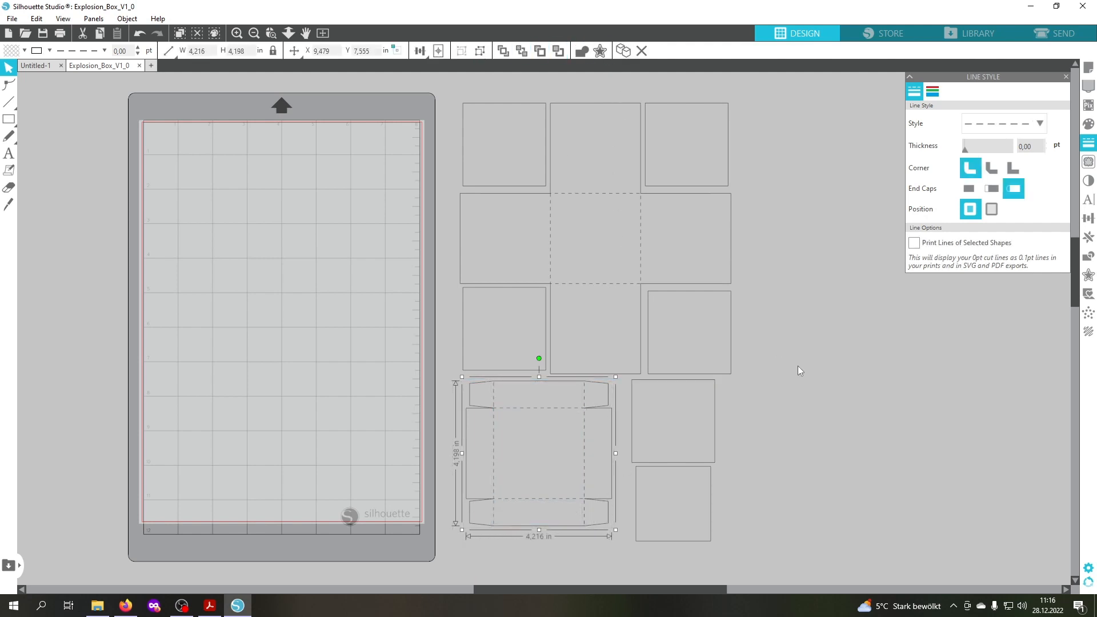
pyautogui.click(850, 524)
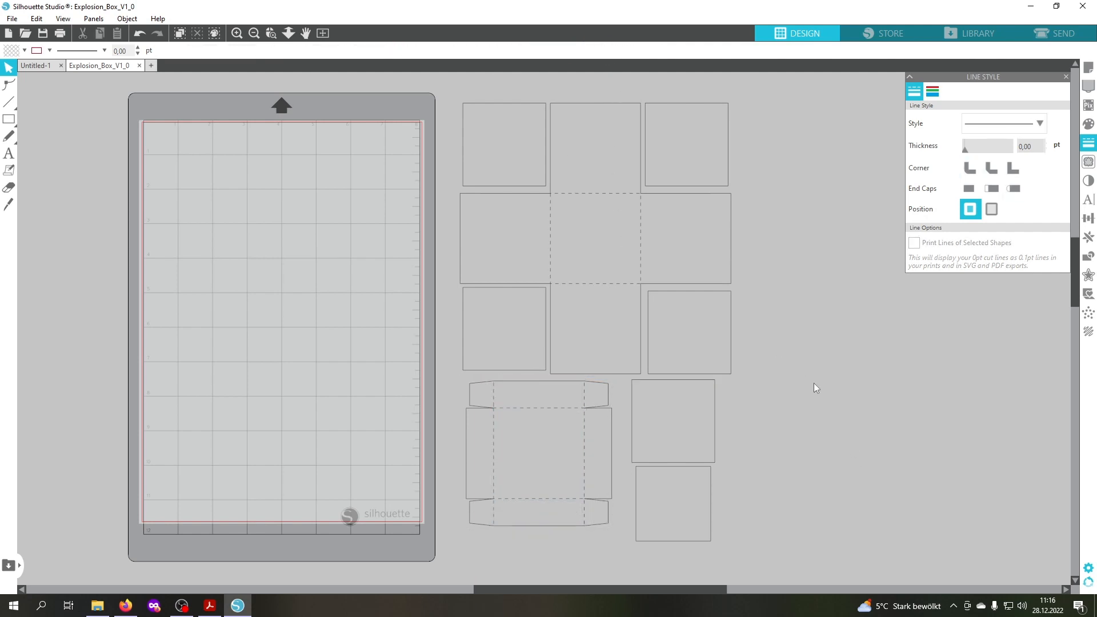